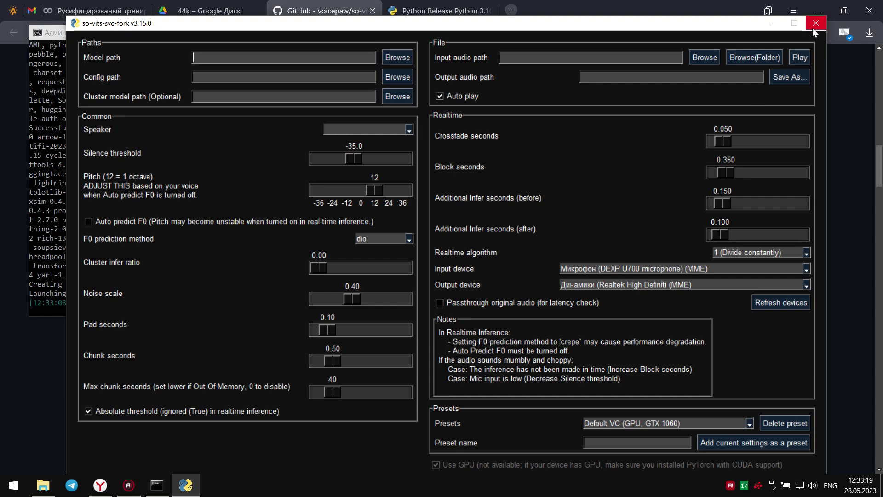
# Close the so-vits-svc-fork window and open the current user's profile folder under Пользователи on Windows 10 Compact (C:).
pyautogui.click(812, 26)
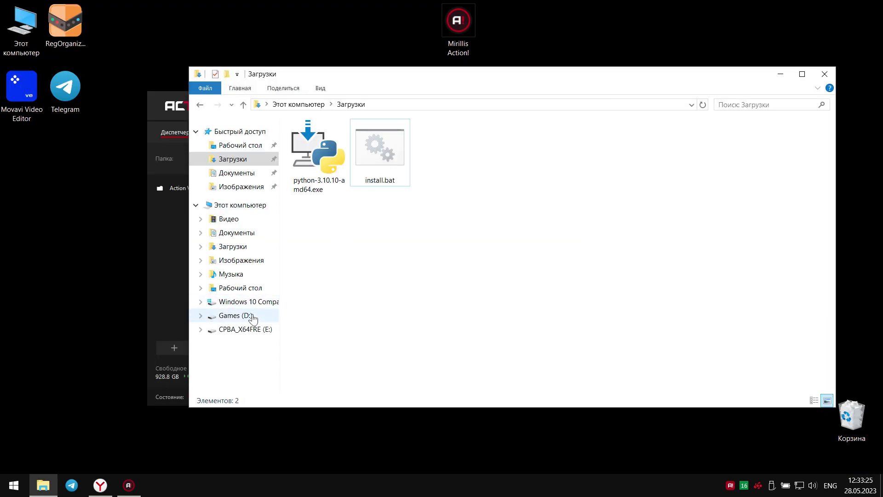
pyautogui.click(244, 302)
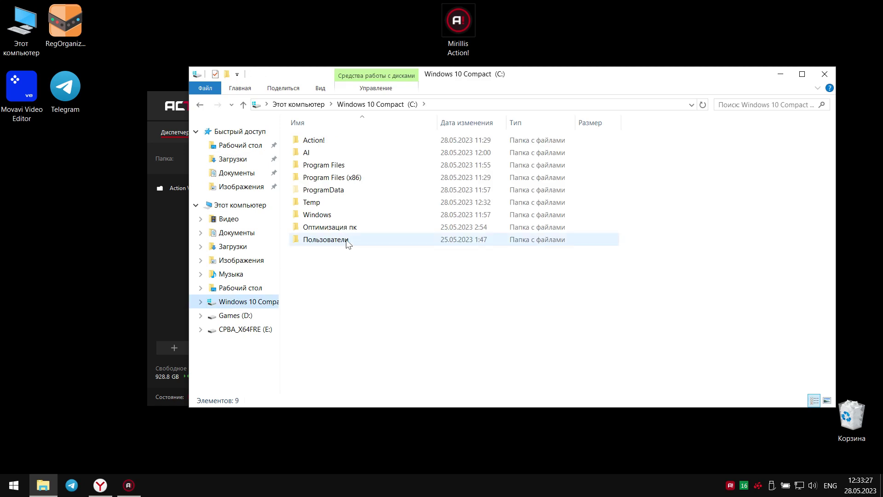
pyautogui.click(334, 239)
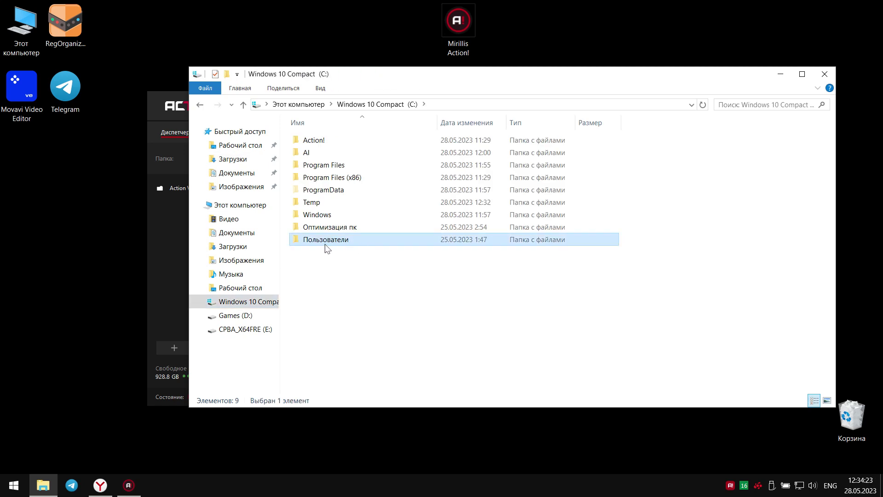
pyautogui.doubleClick(325, 242)
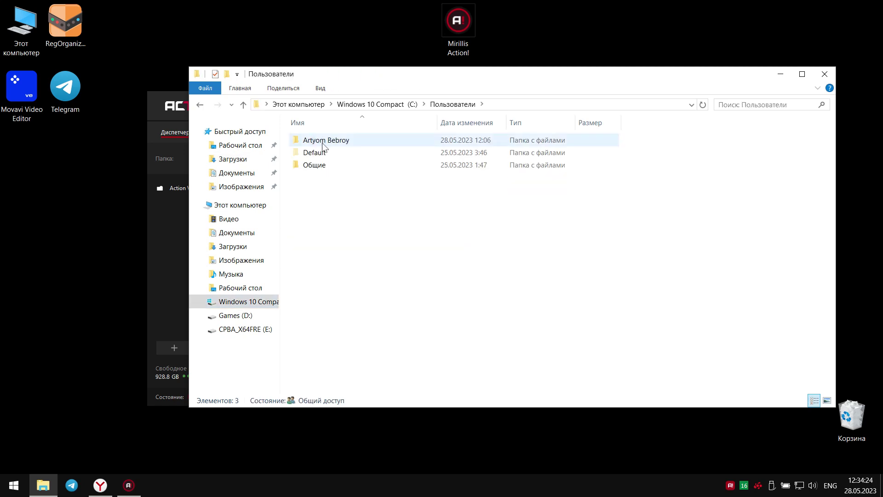
pyautogui.doubleClick(360, 144)
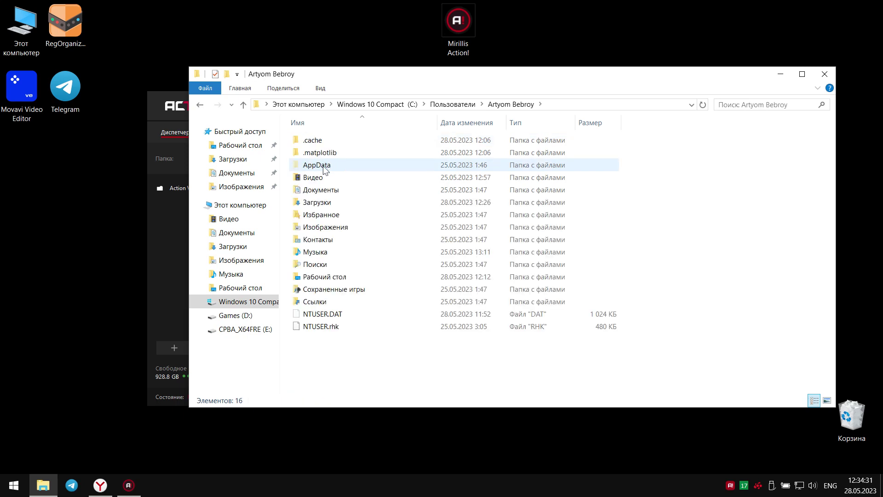
# Check the hidden items setting for AppData and open the Roaming folder inside it.
pyautogui.click(325, 167)
pyautogui.click(320, 89)
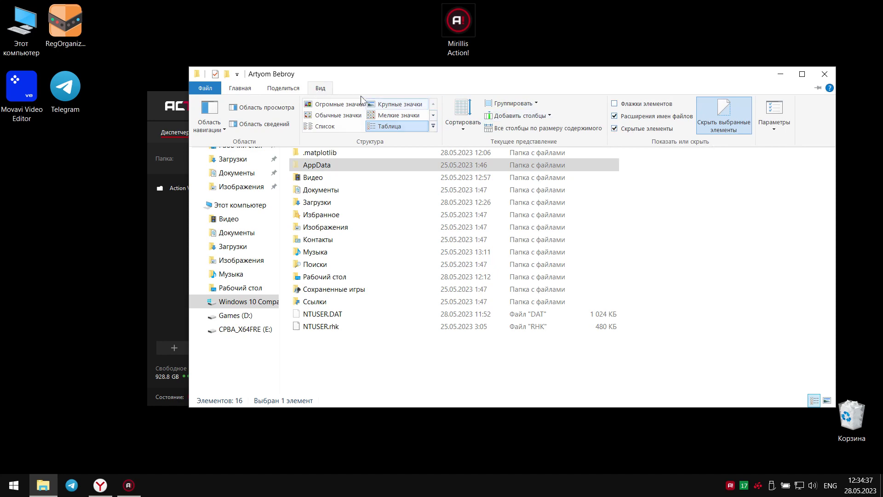
pyautogui.doubleClick(325, 164)
pyautogui.doubleClick(318, 165)
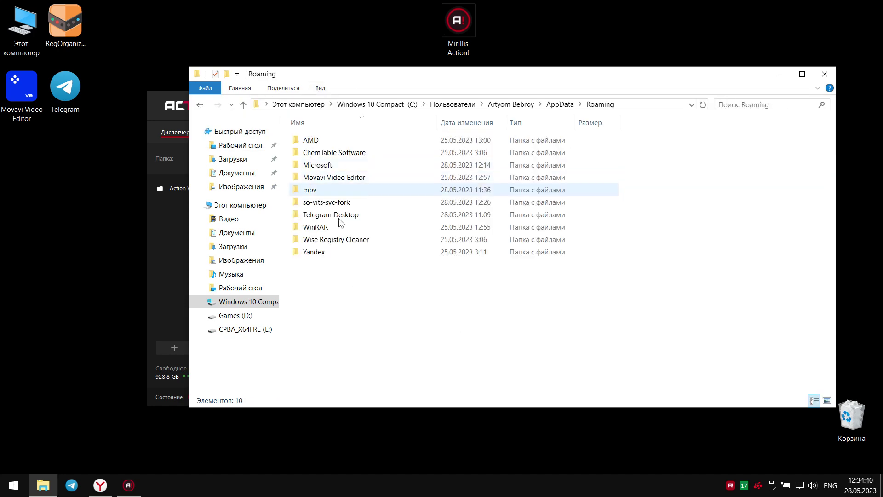
# Open the Scripts folder inside the venv folder of so-vits-svc-fork.
pyautogui.click(348, 205)
pyautogui.doubleClick(349, 204)
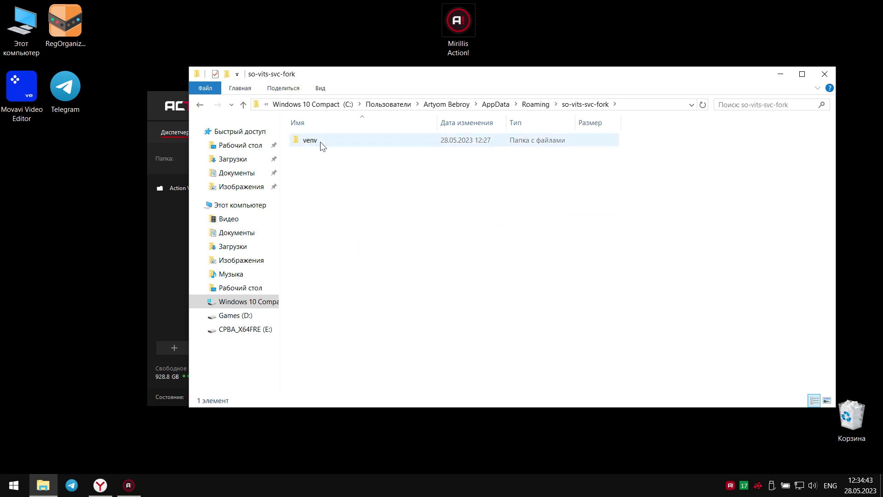
pyautogui.doubleClick(322, 143)
pyautogui.doubleClick(326, 165)
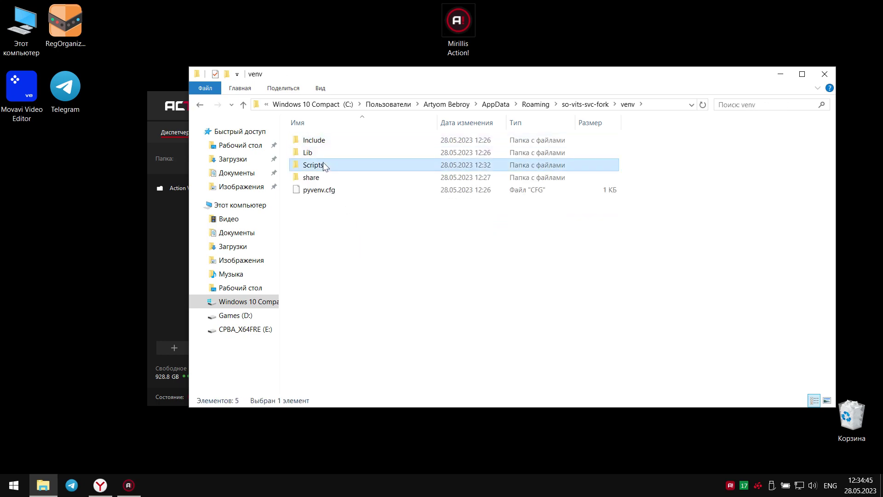
# Create a desktop shortcut for svcf-gui.exe, close the Scripts folder and launch the program from the shortcut.
pyautogui.scroll(-12, 364, 240)
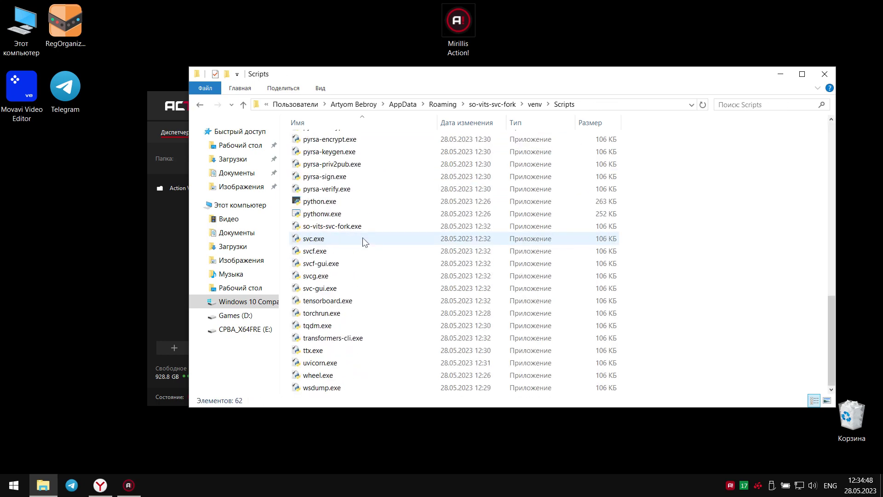
pyautogui.click(316, 265)
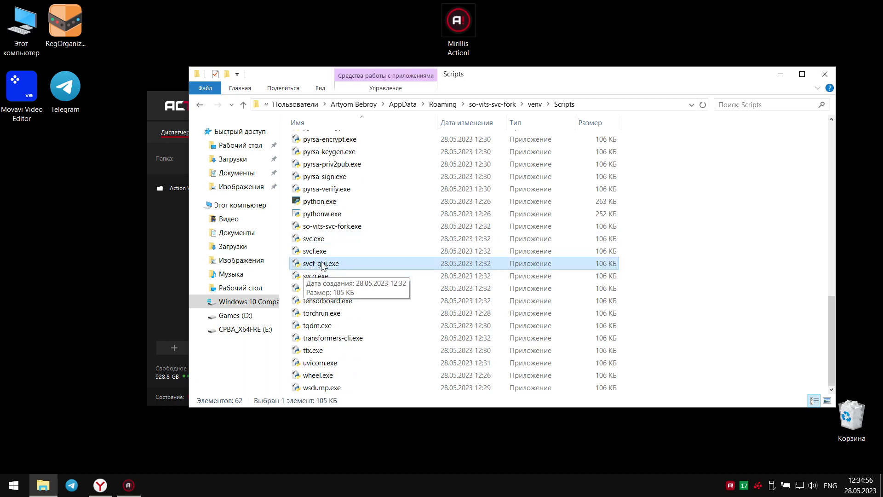
pyautogui.rightClick(322, 266)
pyautogui.moveTo(401, 383)
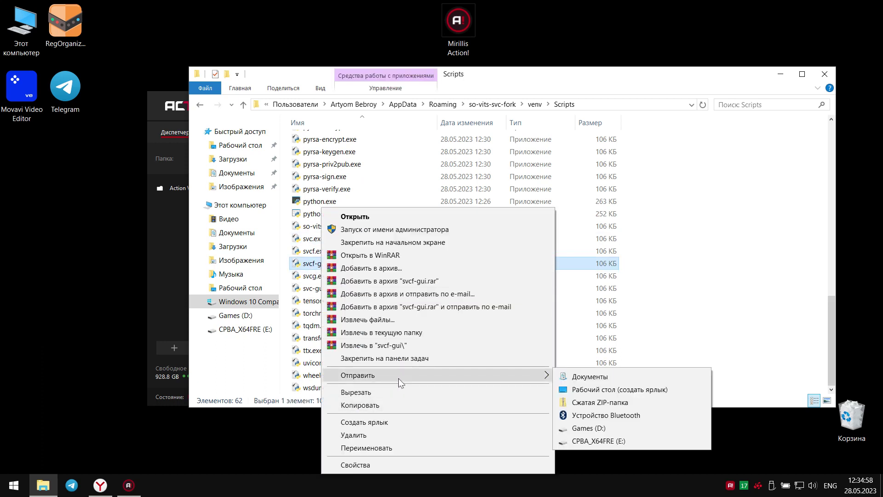
pyautogui.click(597, 392)
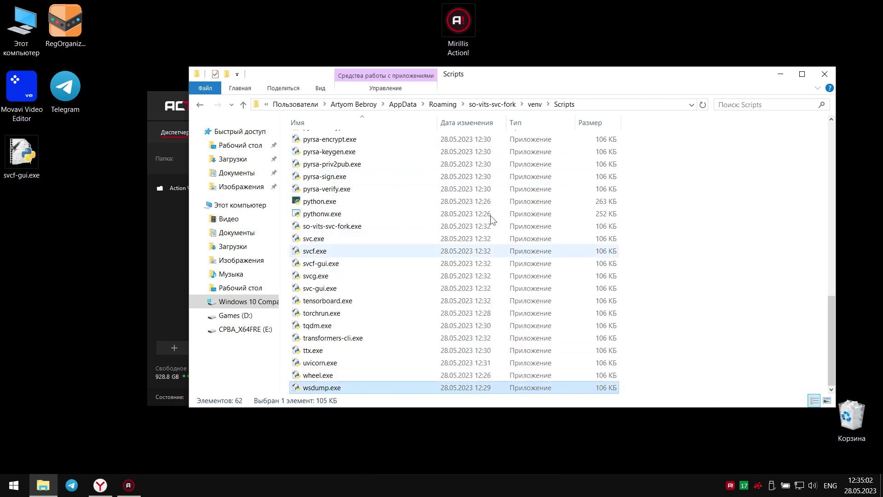
pyautogui.click(819, 78)
pyautogui.doubleClick(22, 154)
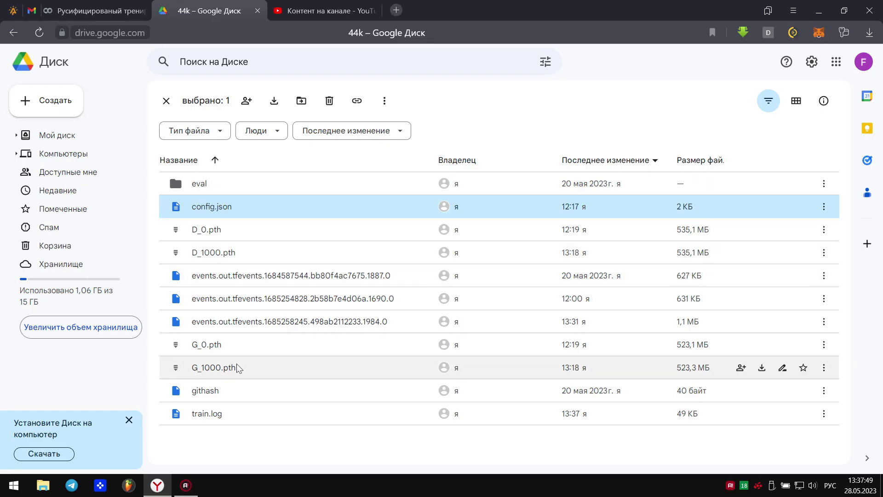
# Download config.json and G_1000.pth together from the 44k folder in Google Drive.
pyautogui.keyDown('ctrl'); pyautogui.click(239, 367); pyautogui.keyUp('ctrl')
pyautogui.click(276, 100)
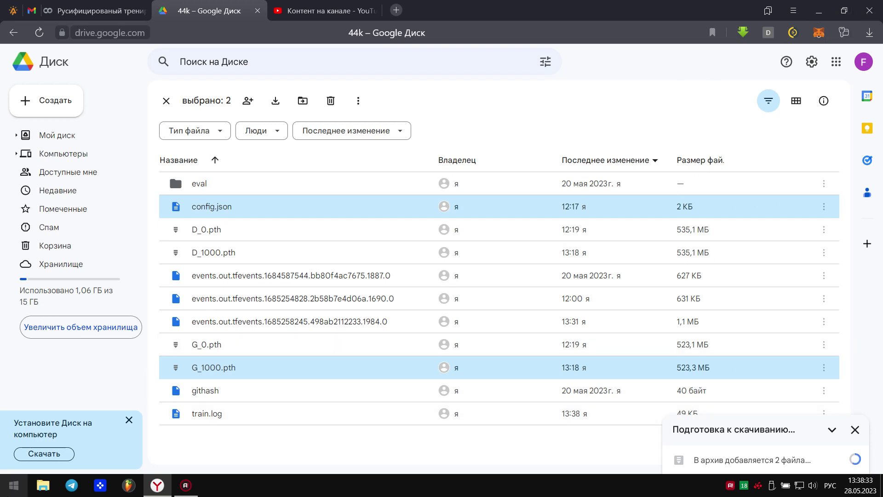
# Create a folder named голоса on Games (D:) in File Explorer and open it.
pyautogui.press('super+e')
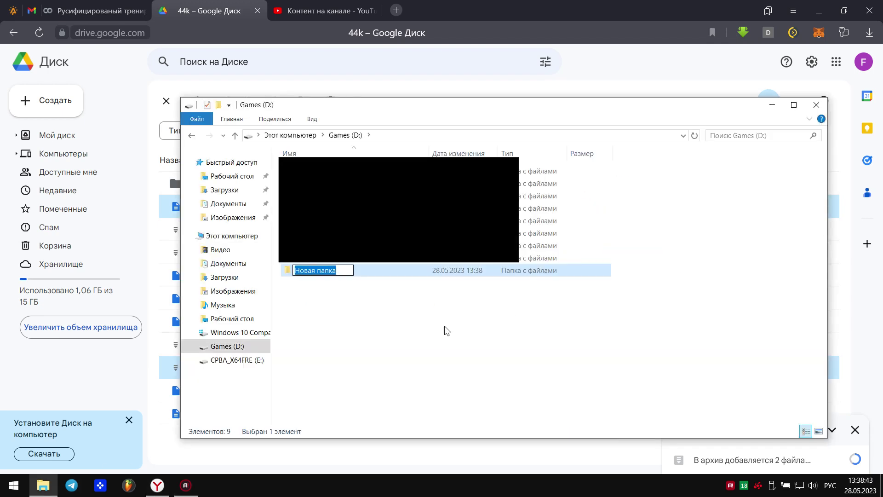
pyautogui.write('голоса')
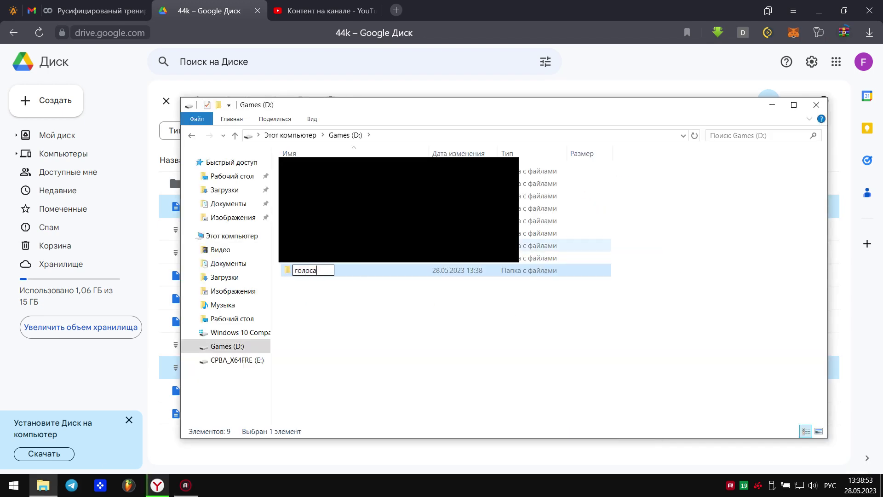
pyautogui.press('Return')
pyautogui.press('Return')
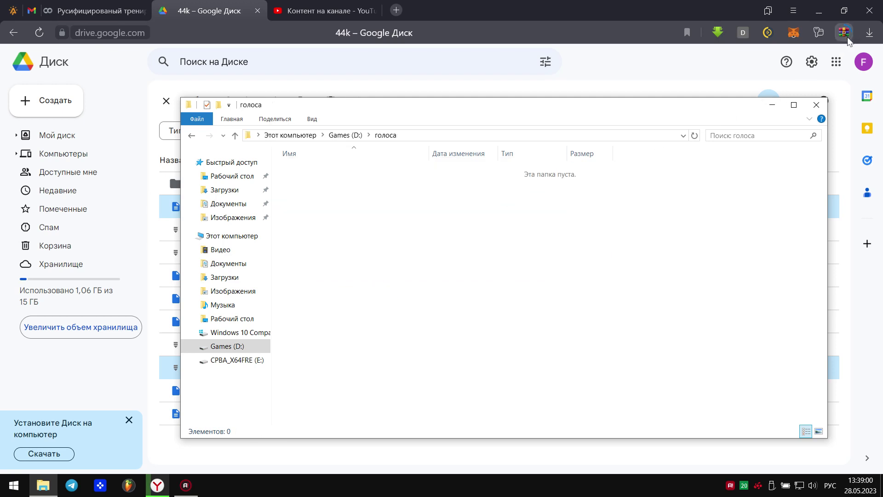
# Create a subfolder named Shanin inside the голоса folder and open it.
pyautogui.rightClick(508, 199)
pyautogui.moveTo(590, 341)
pyautogui.click(739, 343)
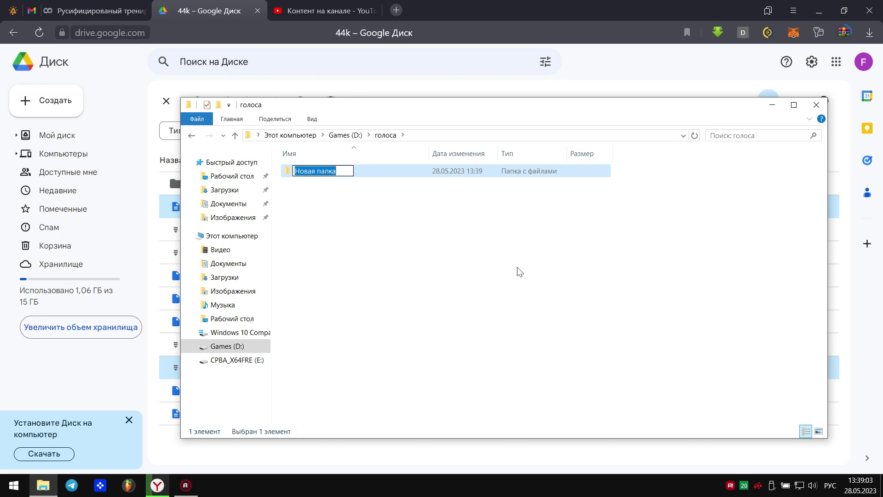
pyautogui.hotkey('alt', 'shift')
pyautogui.write('Shanin')
pyautogui.press('Return')
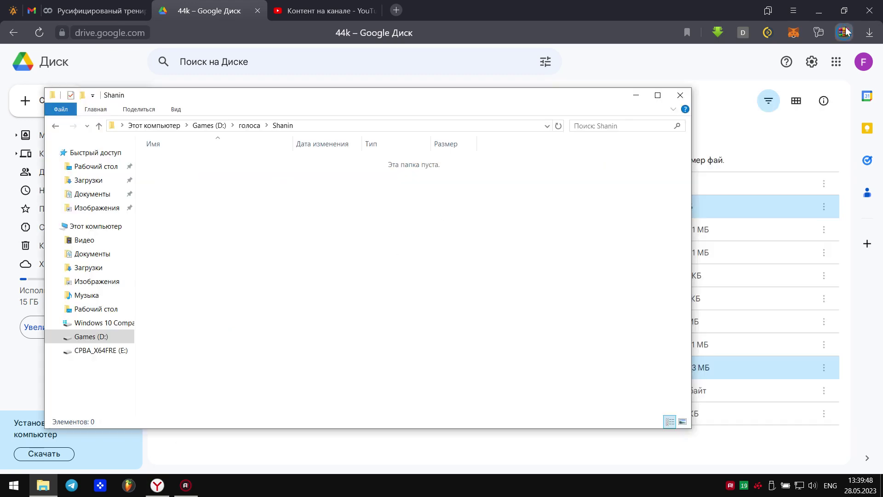
# Extract config.json and G_1000.pth from the downloaded archive into the Shanin folder and close the archive.
pyautogui.click(846, 31)
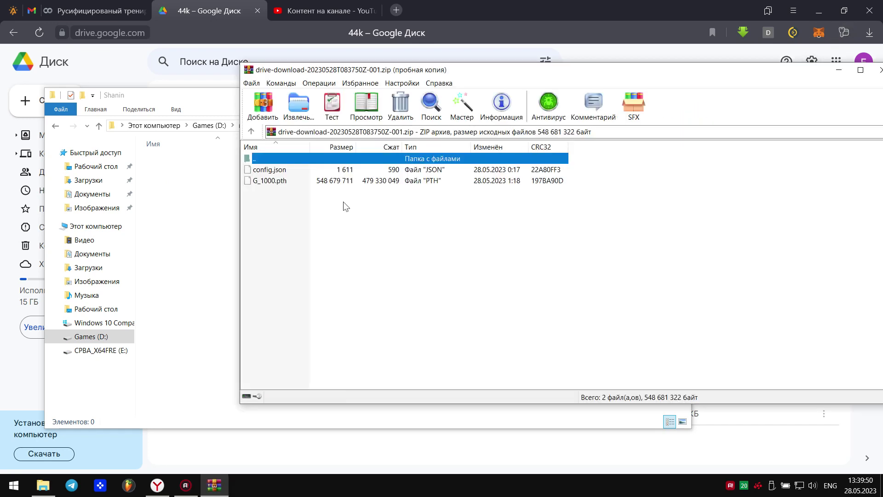
pyautogui.moveTo(290, 180); pyautogui.dragTo(184, 209)
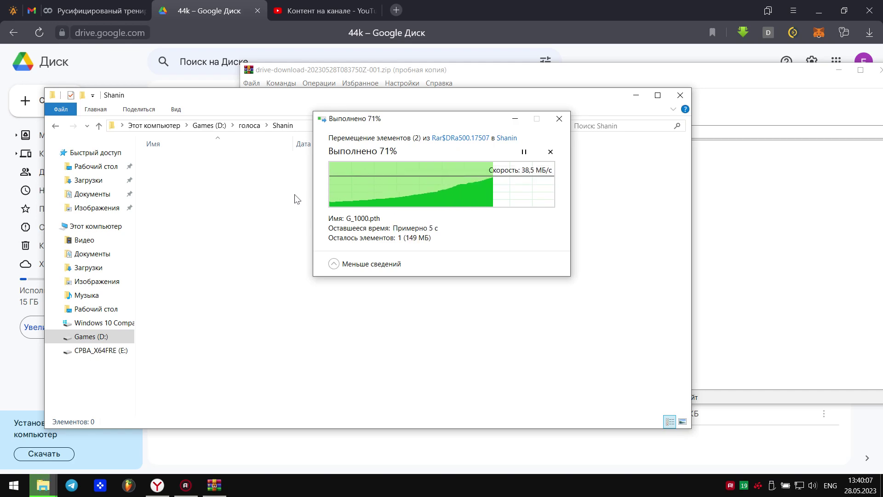
pyautogui.click(678, 75)
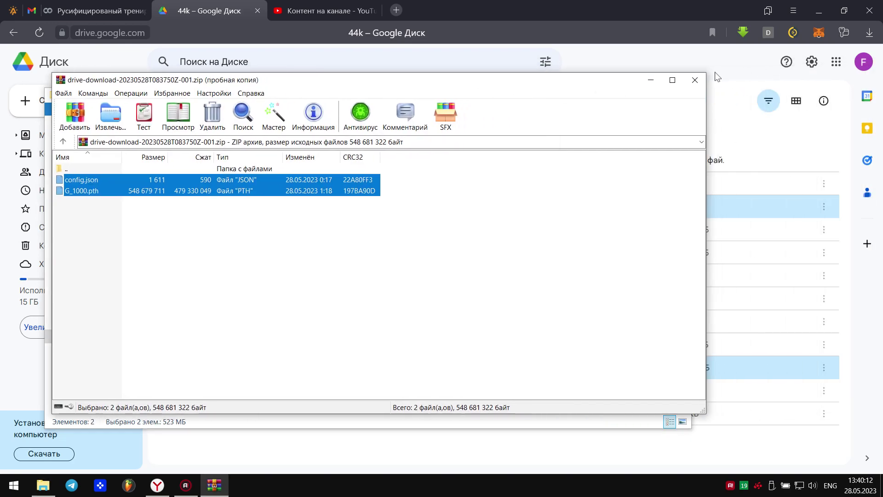
pyautogui.press('Escape')
pyautogui.moveTo(368, 95); pyautogui.dragTo(477, 76)
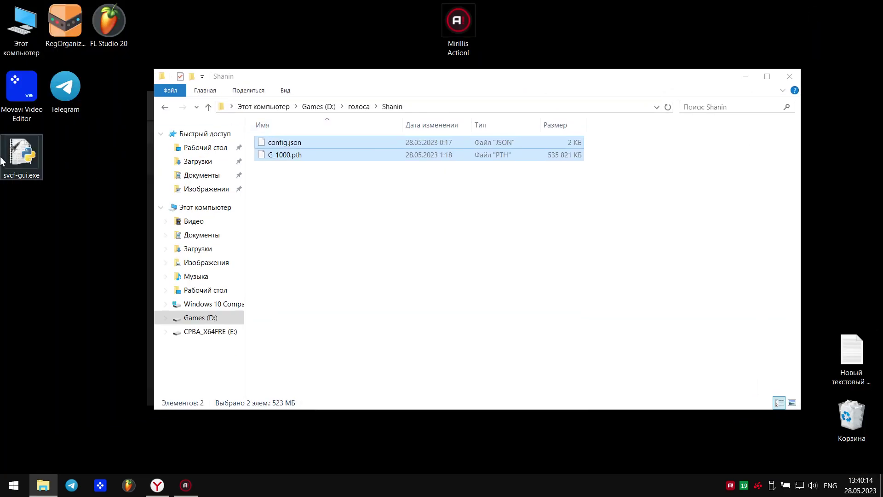
# Launch svcf-gui.exe from its desktop shortcut.
pyautogui.click(1, 161)
pyautogui.doubleClick(2, 161)
pyautogui.moveTo(581, 80); pyautogui.dragTo(565, 124)
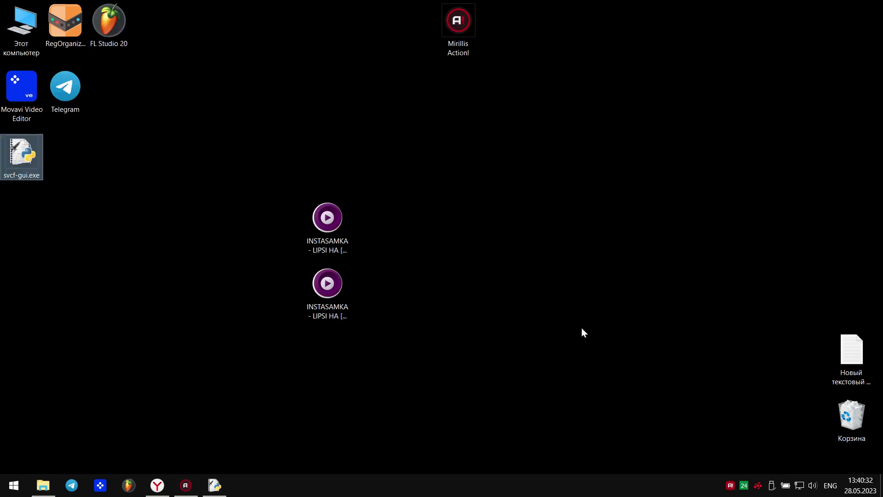
pyautogui.moveTo(437, 375); pyautogui.dragTo(285, 196)
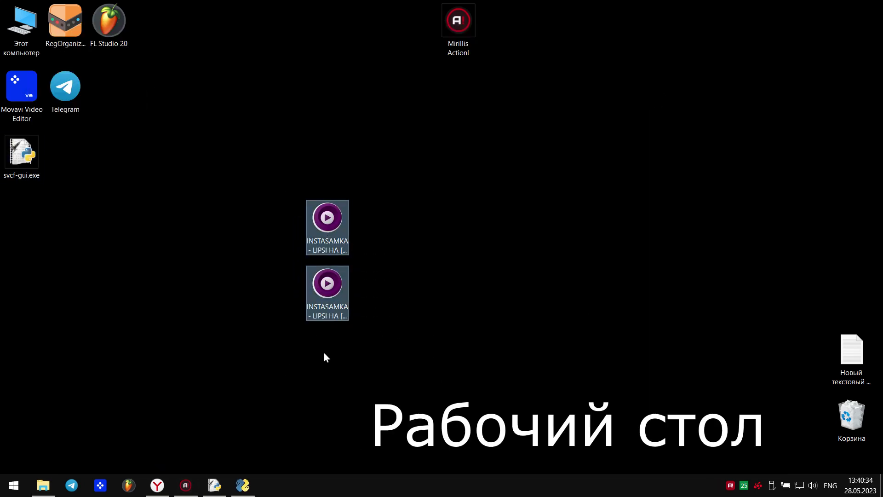
pyautogui.moveTo(382, 345); pyautogui.dragTo(247, 291)
pyautogui.click(246, 292)
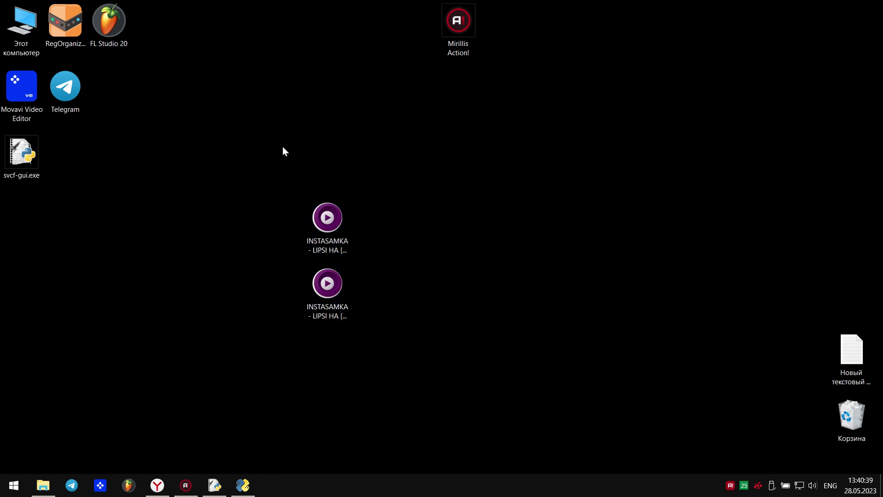
pyautogui.moveTo(261, 202); pyautogui.dragTo(382, 340)
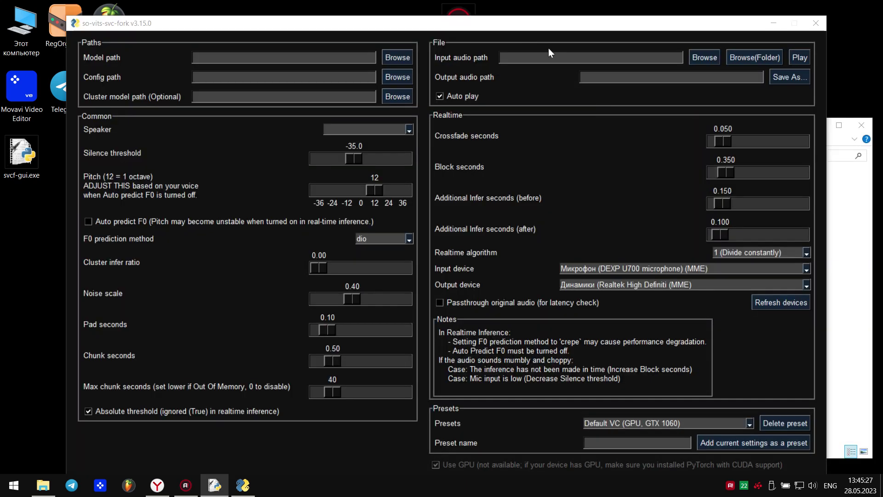
# Set the model path to G_1000.pth from the голоса/Shanin folder on Games (D:).
pyautogui.moveTo(510, 25)
pyautogui.mouseDown()
pyautogui.moveTo(519, 3)
pyautogui.moveTo(516, 11)
pyautogui.mouseUp()
pyautogui.click(396, 40)
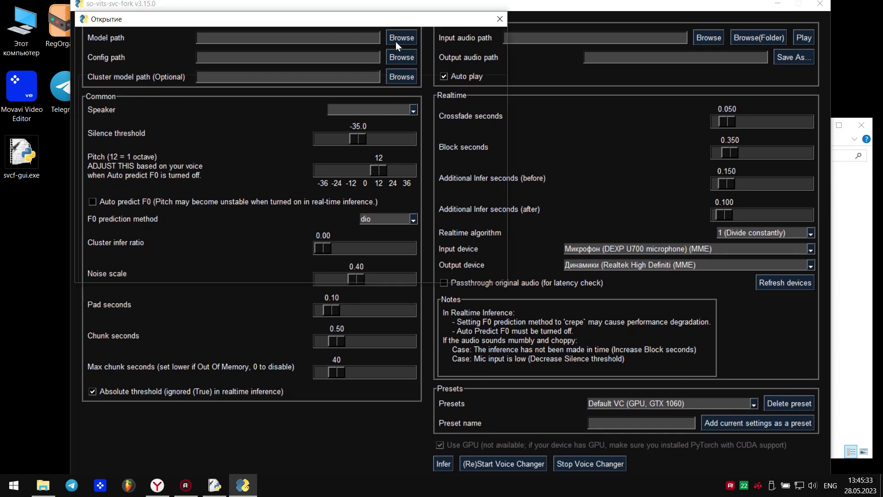
pyautogui.scroll(-2, 129, 212)
pyautogui.scroll(-1, 128, 211)
pyautogui.click(122, 200)
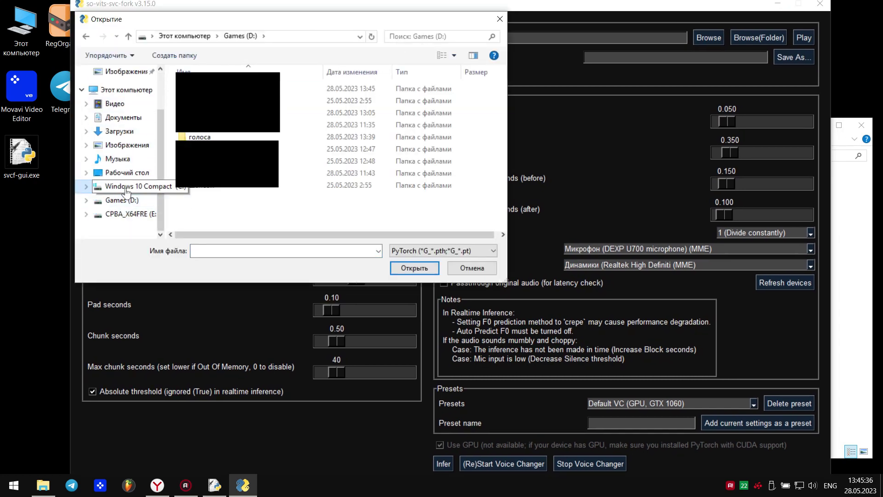
pyautogui.click(127, 186)
pyautogui.click(122, 201)
pyautogui.doubleClick(200, 137)
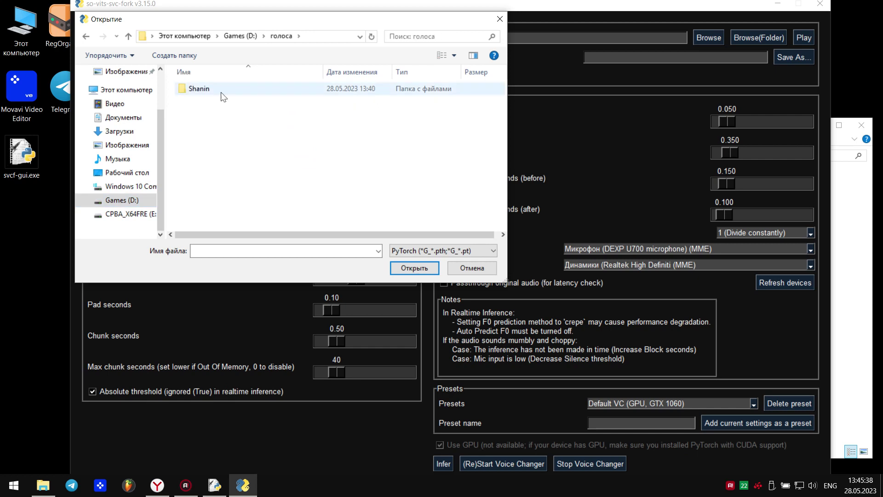
pyautogui.doubleClick(203, 88)
pyautogui.click(212, 91)
pyautogui.doubleClick(215, 91)
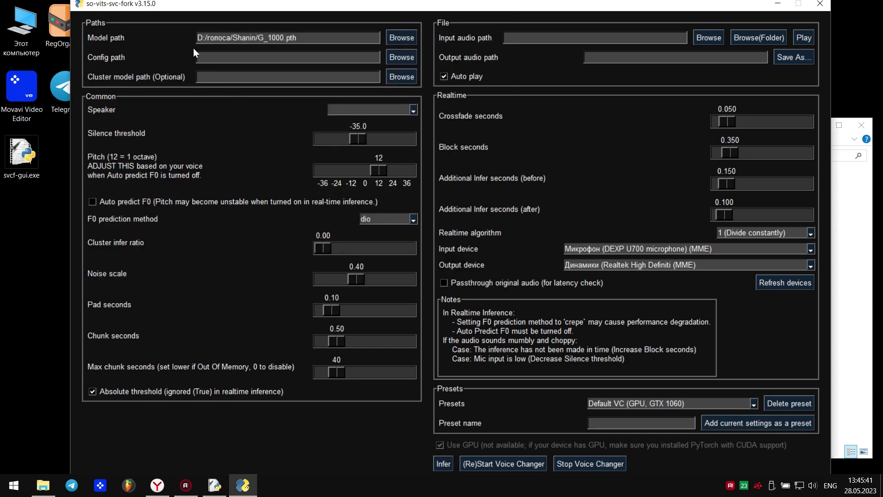
# Set the config path to config.json from the Shanin folder.
pyautogui.click(407, 60)
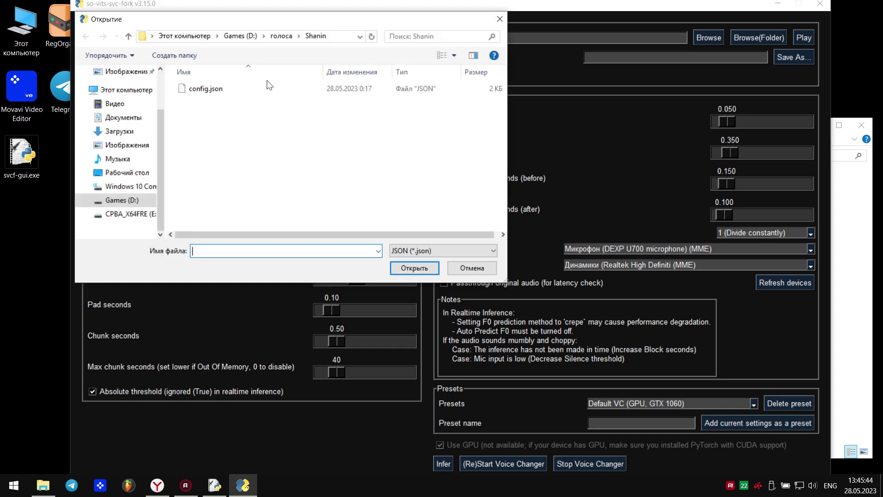
pyautogui.click(229, 88)
pyautogui.click(427, 268)
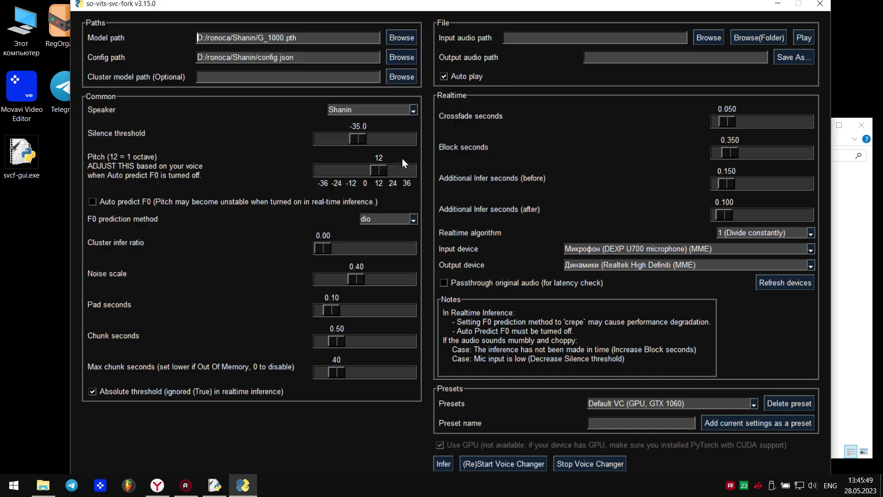
# Set the pitch to 12 and choose INSTASAMKA - LIPSI HA [vocals].mp3 from the desktop as the input audio.
pyautogui.moveTo(381, 171); pyautogui.dragTo(378, 173)
pyautogui.click(704, 39)
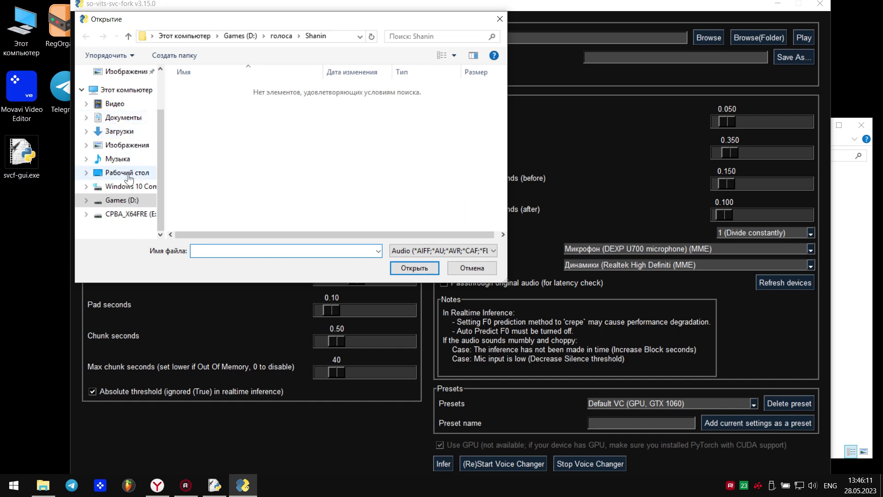
pyautogui.click(129, 177)
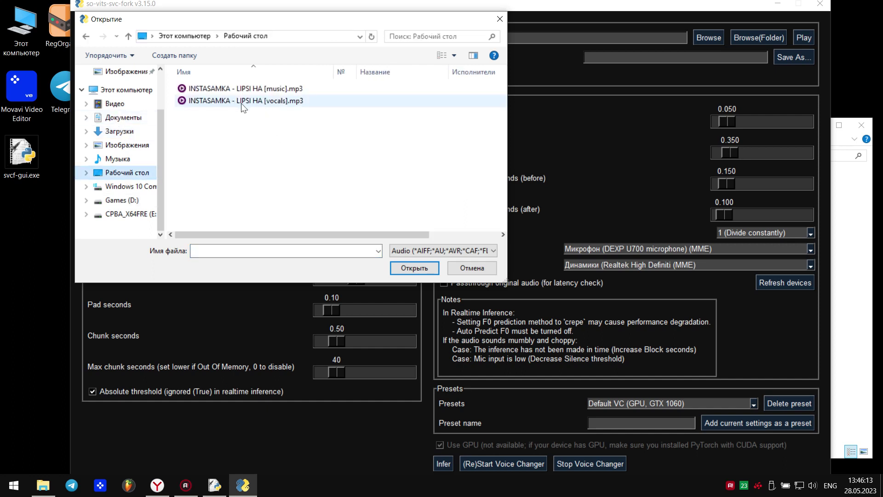
pyautogui.click(273, 104)
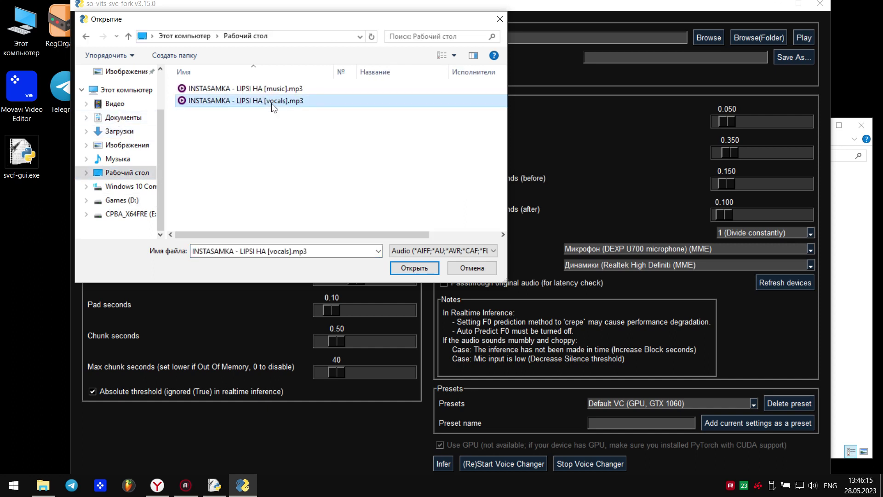
pyautogui.click(419, 269)
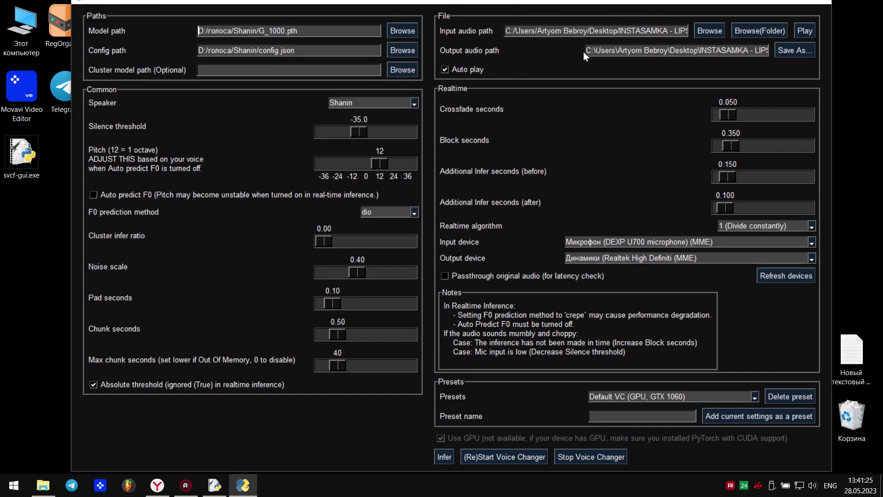
# Check the full output audio path and look at the desktop, where the converted file is to go.
pyautogui.moveTo(583, 52); pyautogui.dragTo(782, 54)
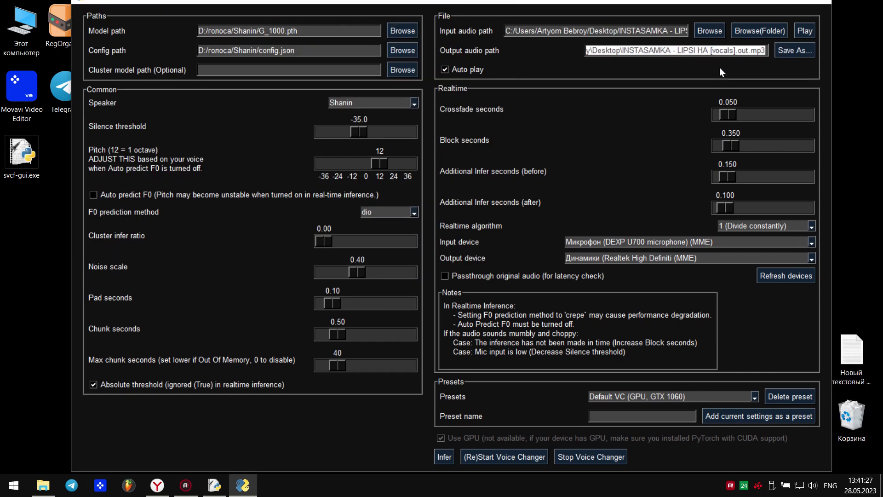
pyautogui.click(781, 1)
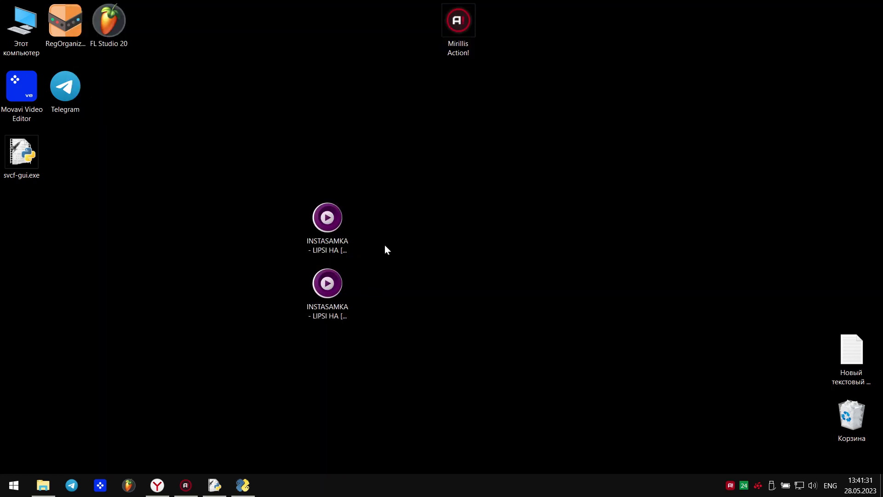
pyautogui.moveTo(385, 249); pyautogui.dragTo(444, 144)
# Return to so-vits-svc-fork and run inference on the chosen vocals.
pyautogui.click(243, 486)
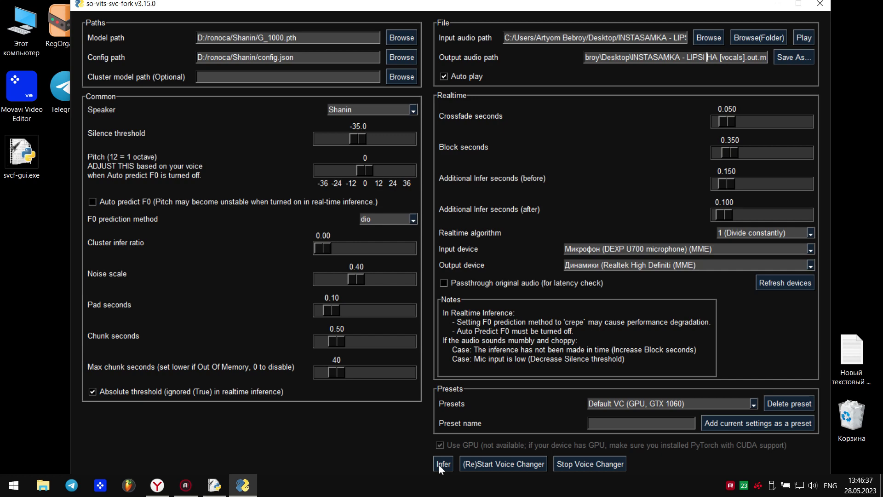
pyautogui.click(443, 464)
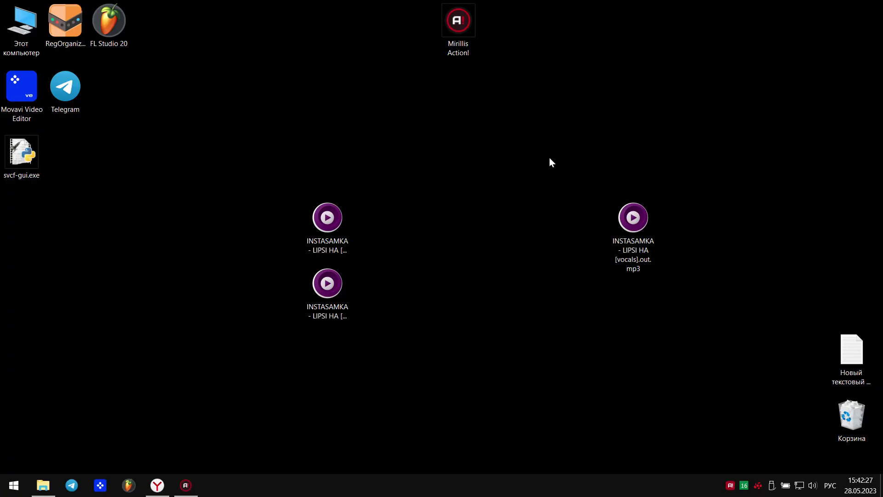
# Play the converted file INSTASAMKA - LIPSI HA [vocals].out.mp3 from the desktop, listen to it and close the player.
pyautogui.moveTo(550, 158); pyautogui.dragTo(697, 309)
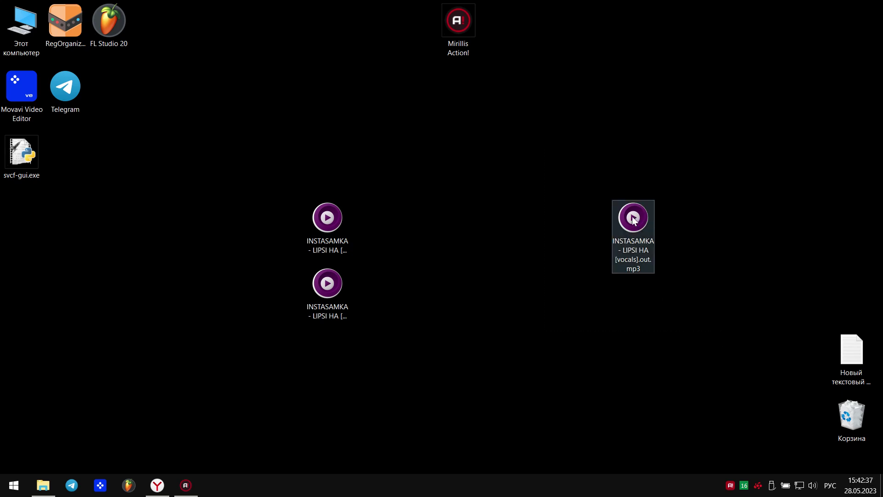
pyautogui.doubleClick(631, 217)
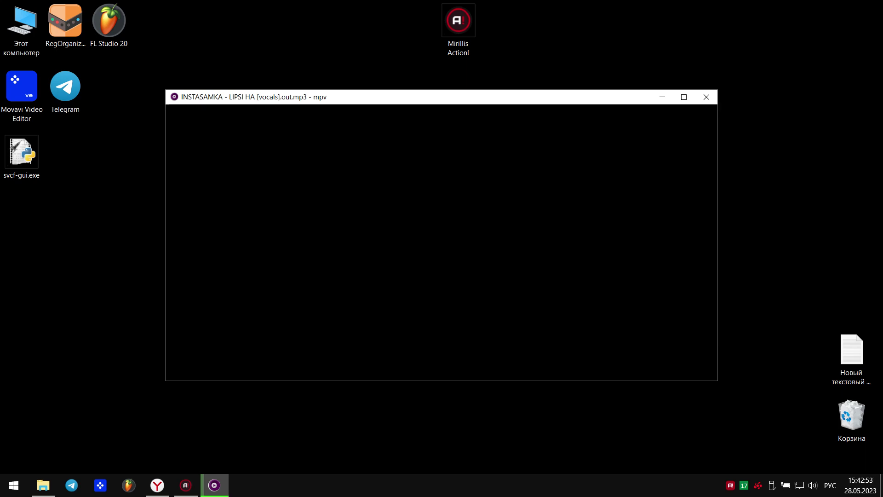
pyautogui.moveTo(504, 282)
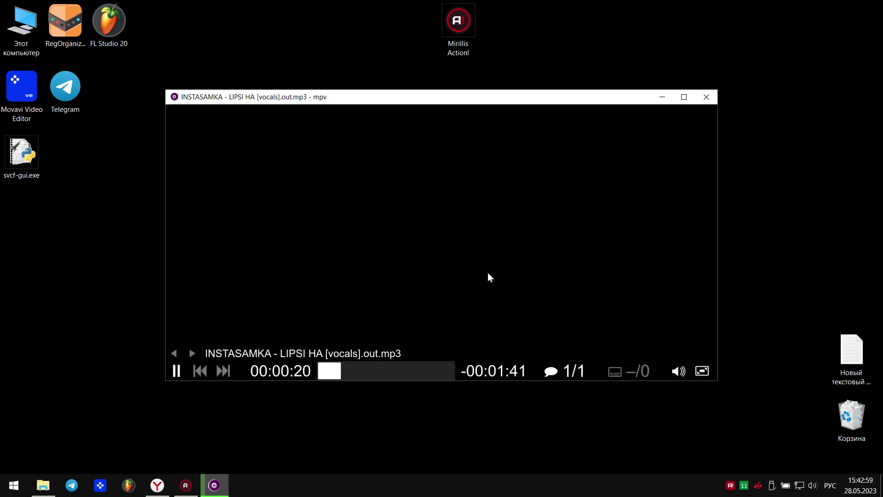
pyautogui.click(707, 97)
# Launch FL Studio 20 from its desktop shortcut.
pyautogui.moveTo(573, 188); pyautogui.dragTo(663, 264)
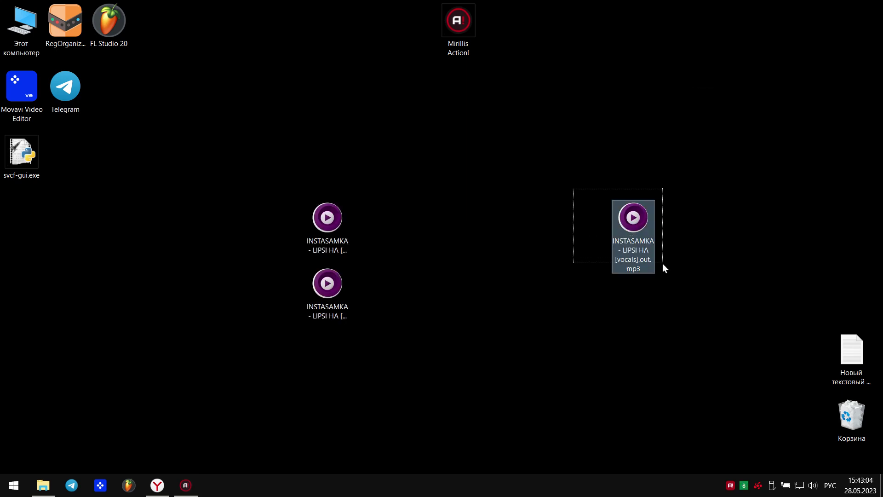
pyautogui.click(106, 21)
pyautogui.doubleClick(106, 21)
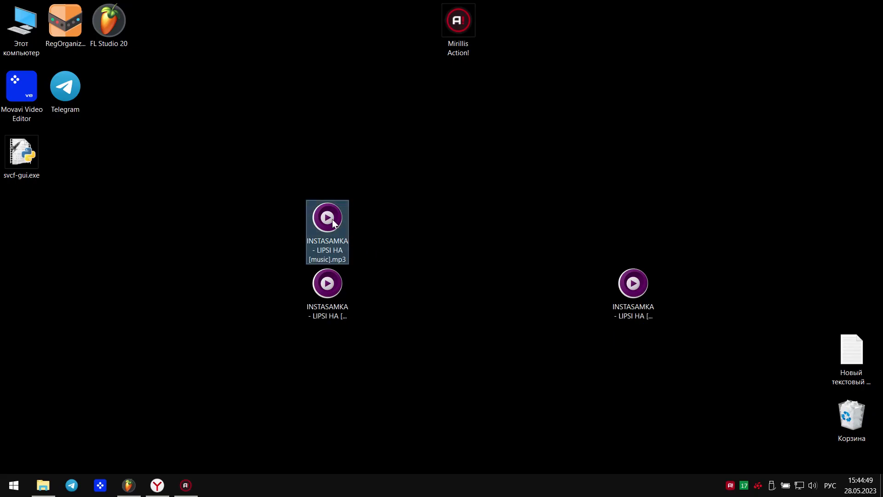
# Place the [music].mp3 and [vocals].out.mp3 files side by side on the desktop and import both into the FL Studio playlist on Tracks 1 and 2.
pyautogui.moveTo(333, 219); pyautogui.dragTo(548, 286)
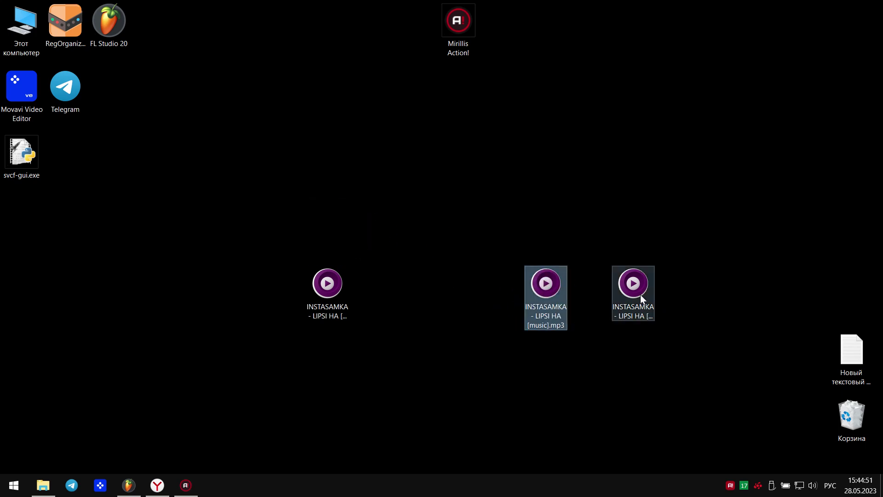
pyautogui.moveTo(642, 298); pyautogui.dragTo(598, 298)
pyautogui.click(546, 283)
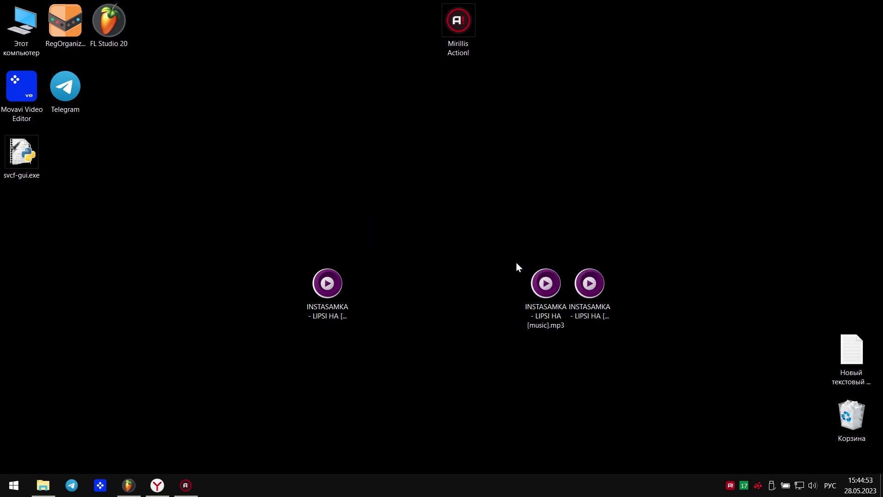
pyautogui.moveTo(628, 348); pyautogui.dragTo(529, 272)
pyautogui.moveTo(546, 283); pyautogui.dragTo(383, 109)
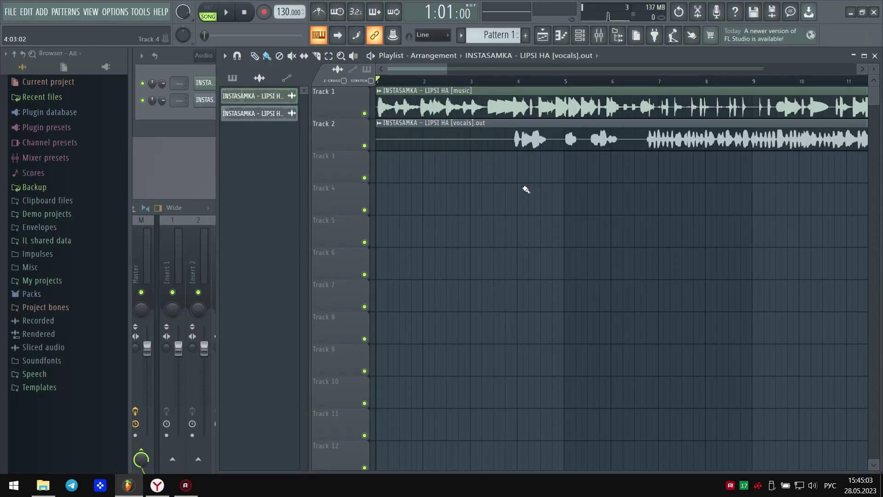
# Play the arrangement of the music and converted vocals to hear them together.
pyautogui.scroll(-5, 526, 190)
pyautogui.press('space')
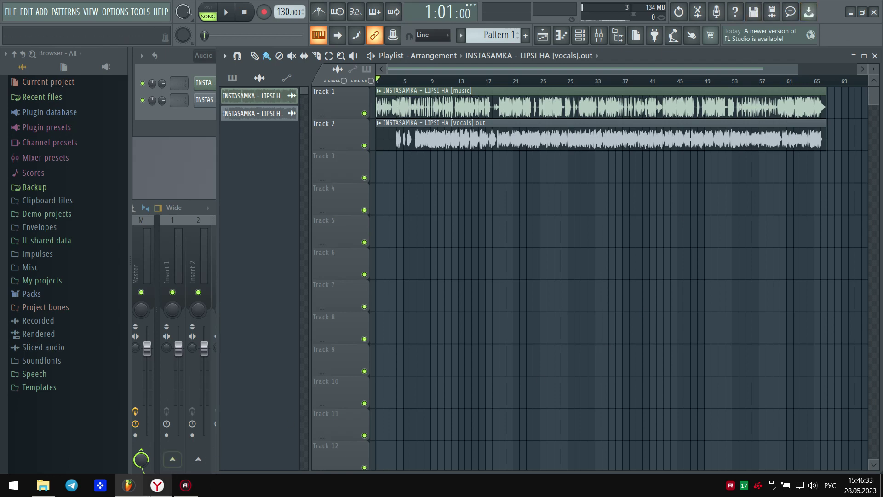
pyautogui.moveTo(151, 495)
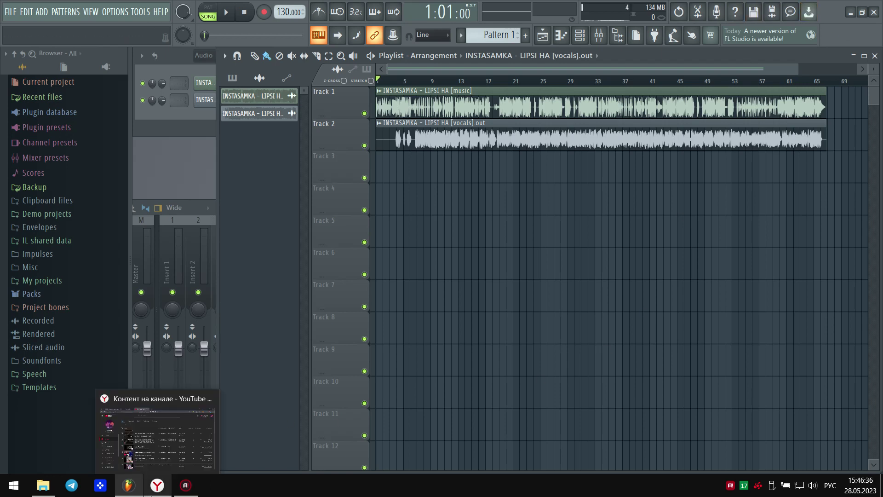